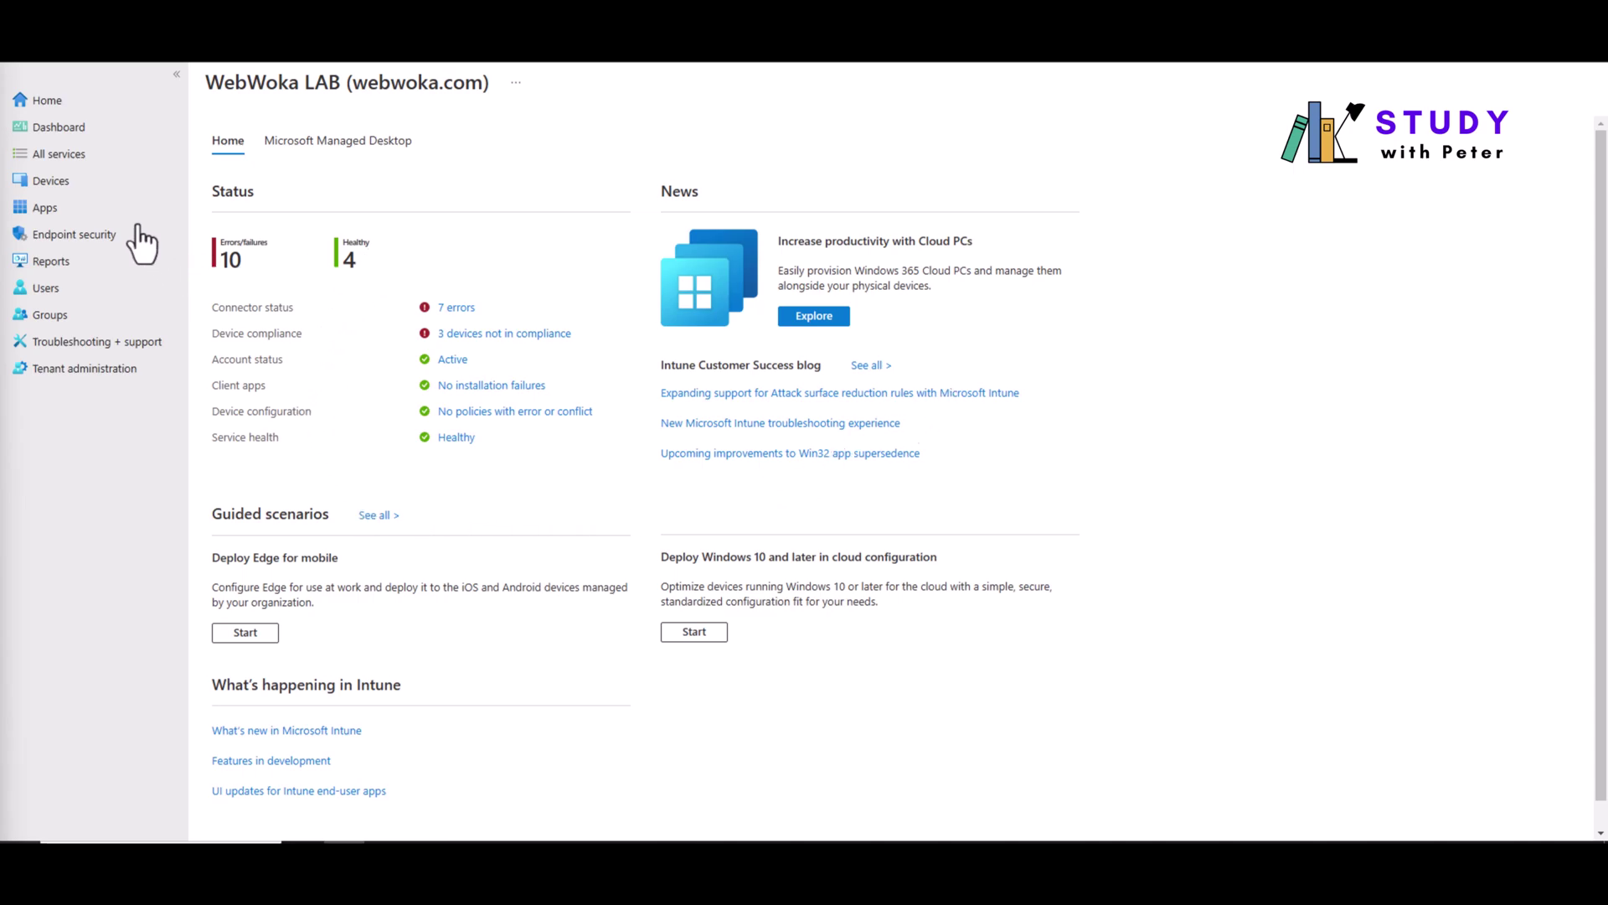
- Go to Devices > Compliance policies > Notifications to view the empty notification template list
left_click(62, 188)
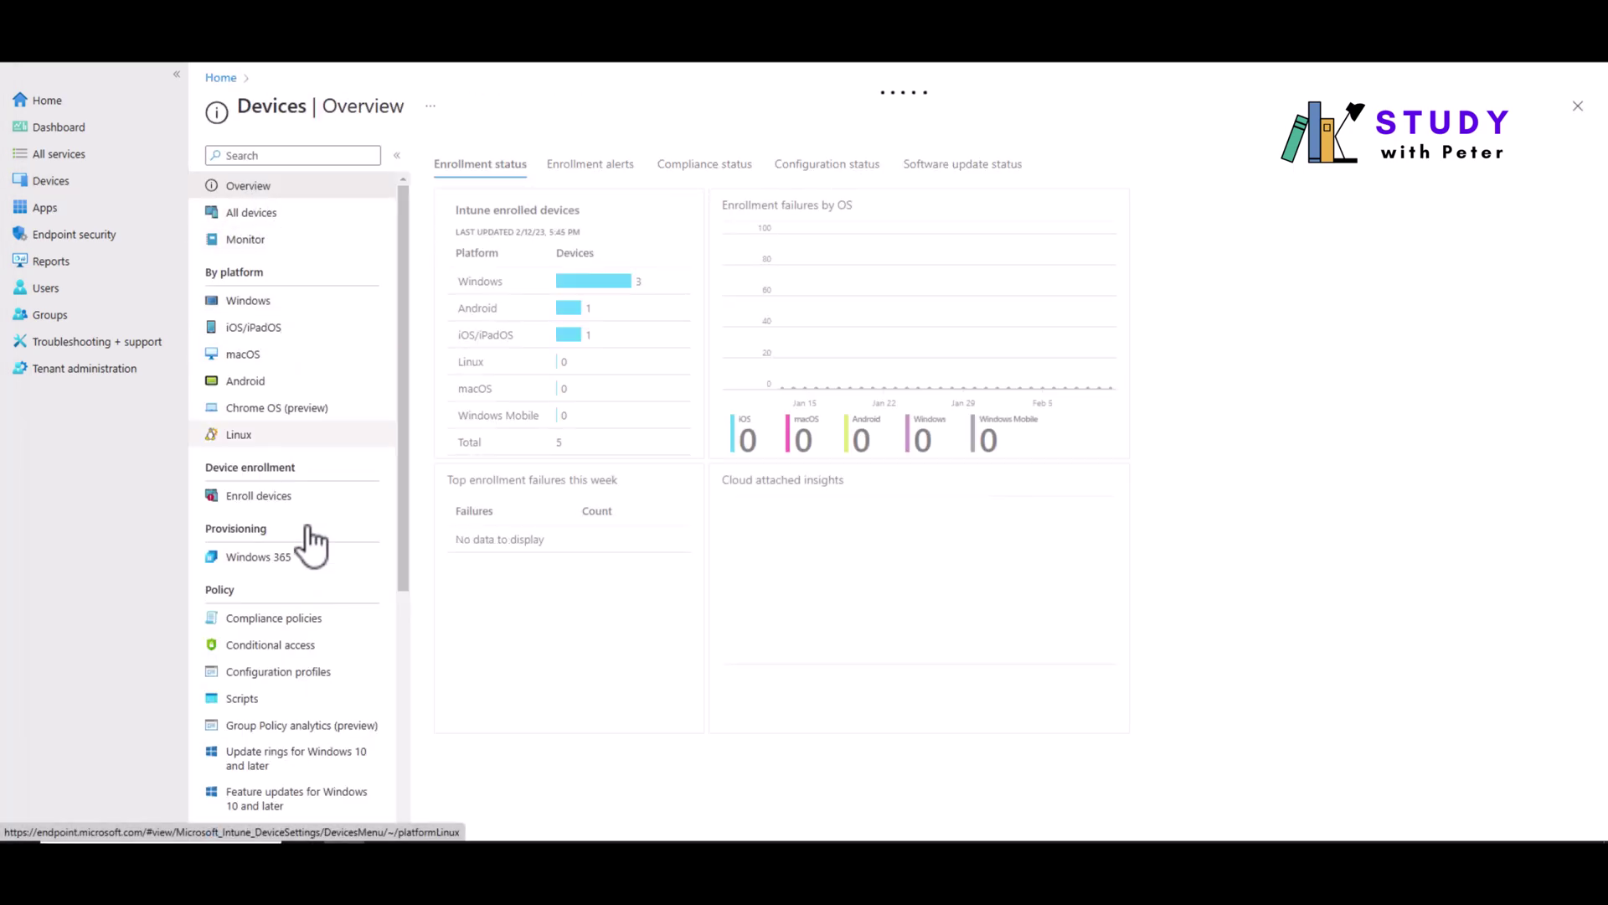
left_click(294, 621)
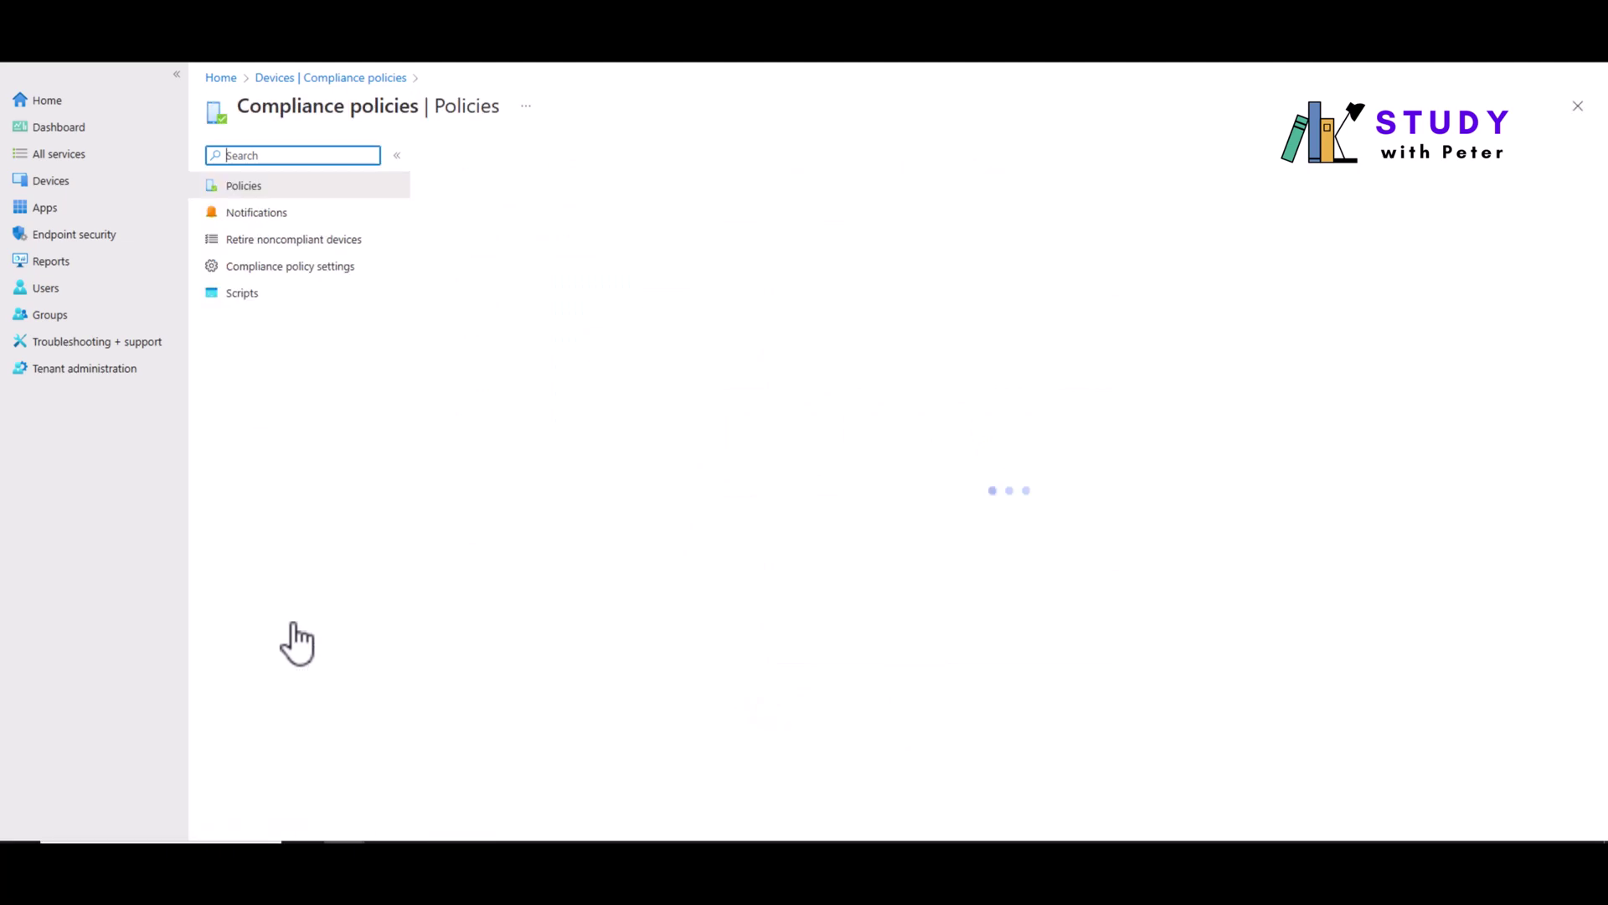
left_click(262, 226)
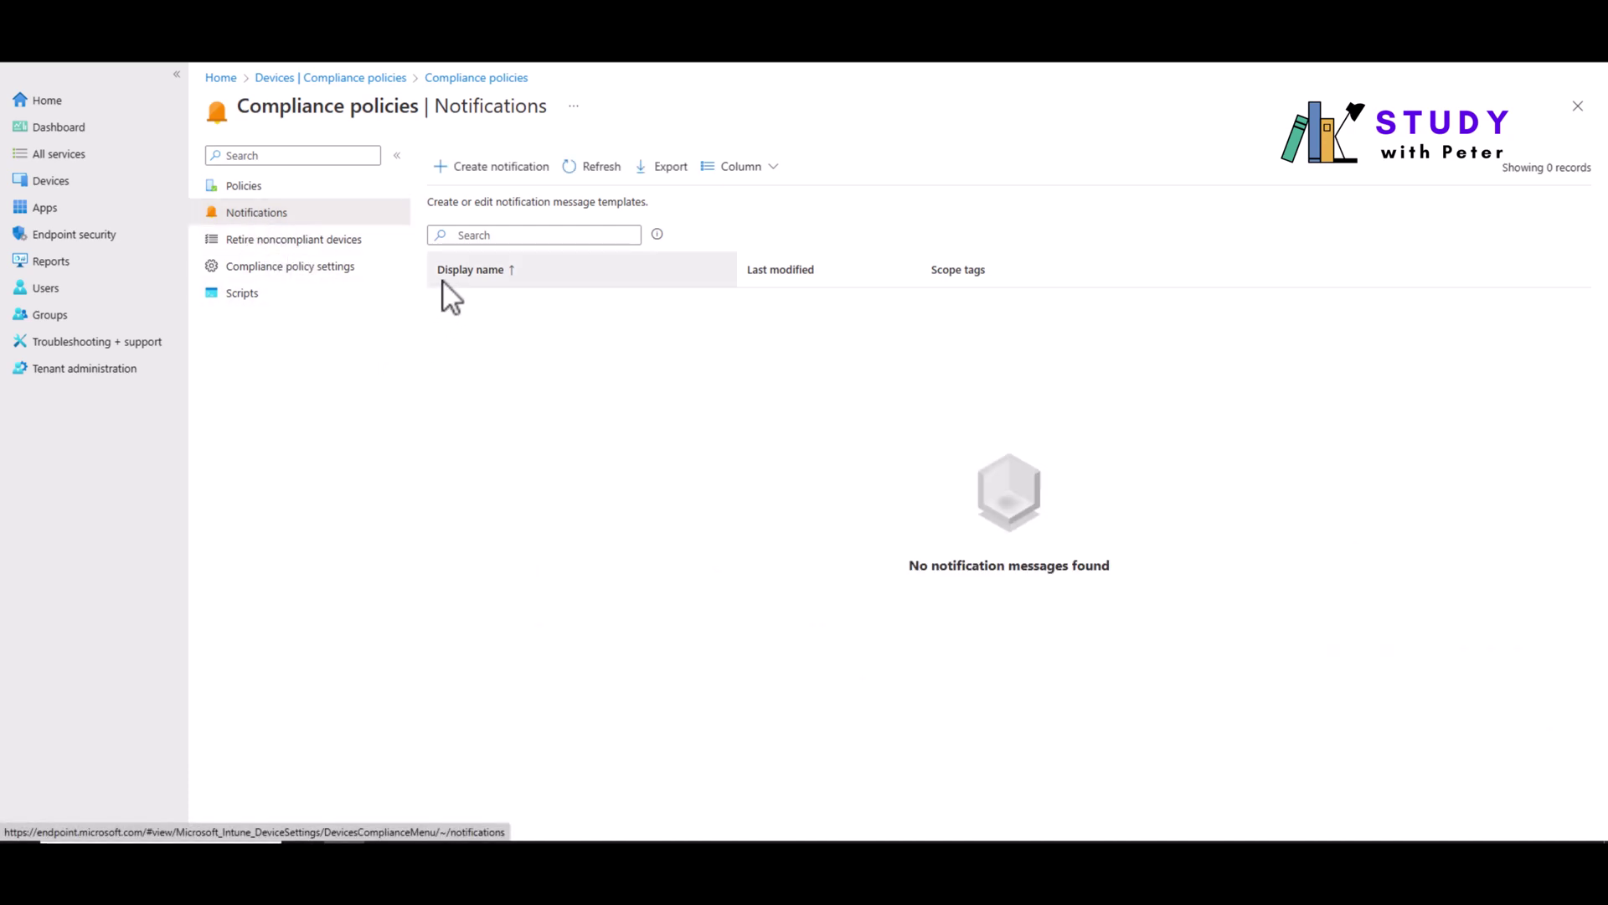
- Create a notification named 'Compliance Test Notification Email' with the Company Portal Website Link left disabled
left_click(500, 167)
left_click(511, 207)
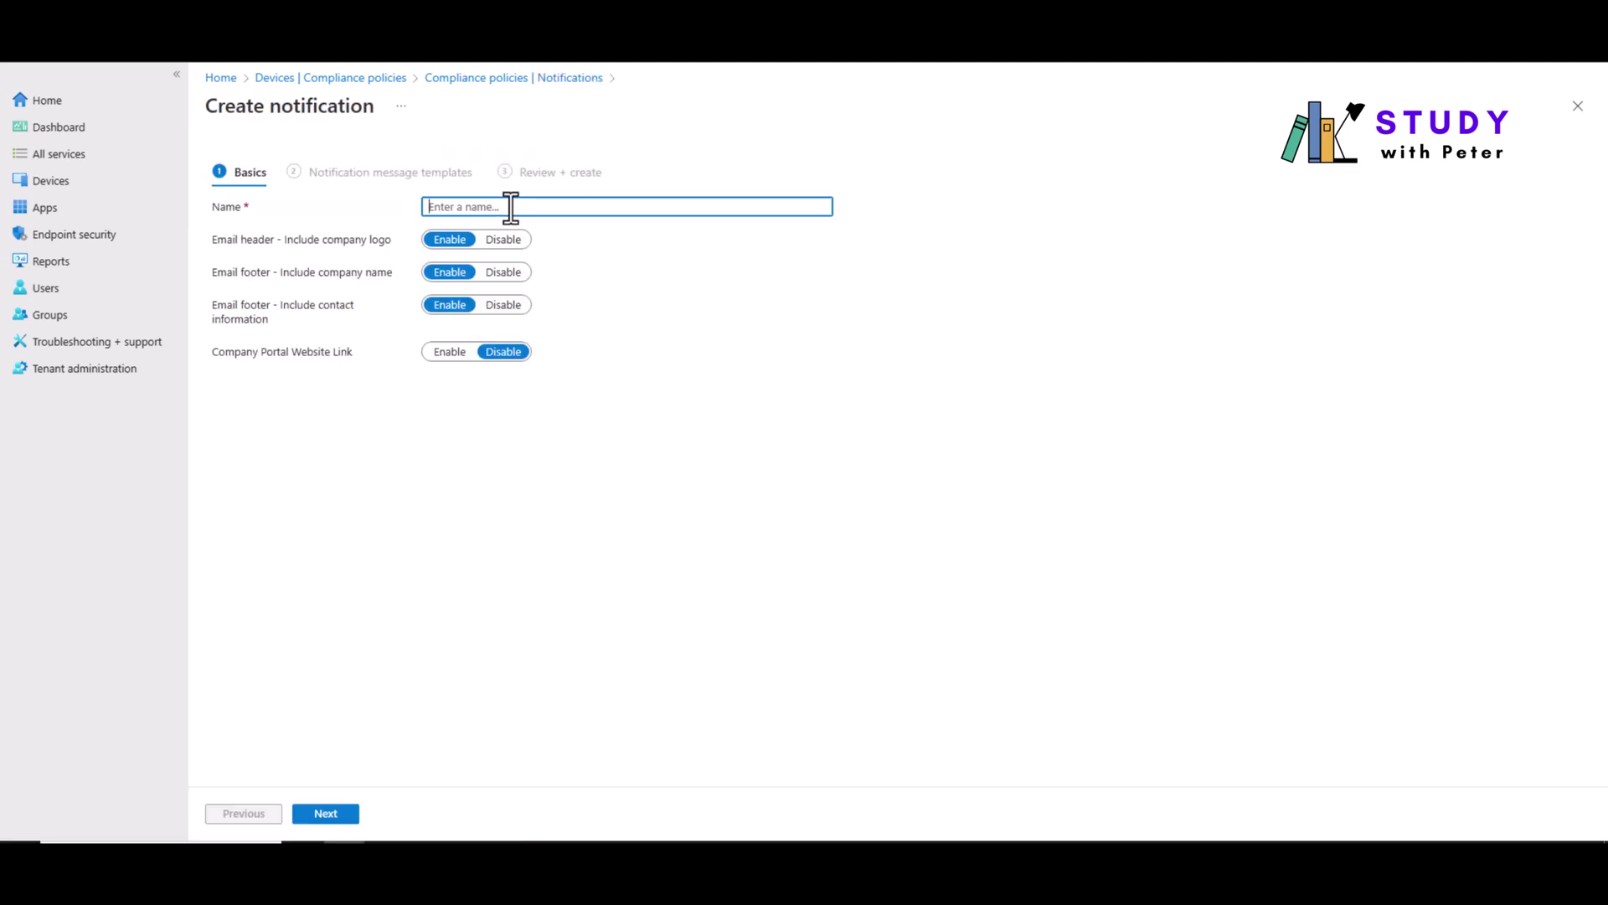
type("Ema")
key("BackSpace")
key("BackSpace")
key("BackSpace")
type("Compl")
type("aince")
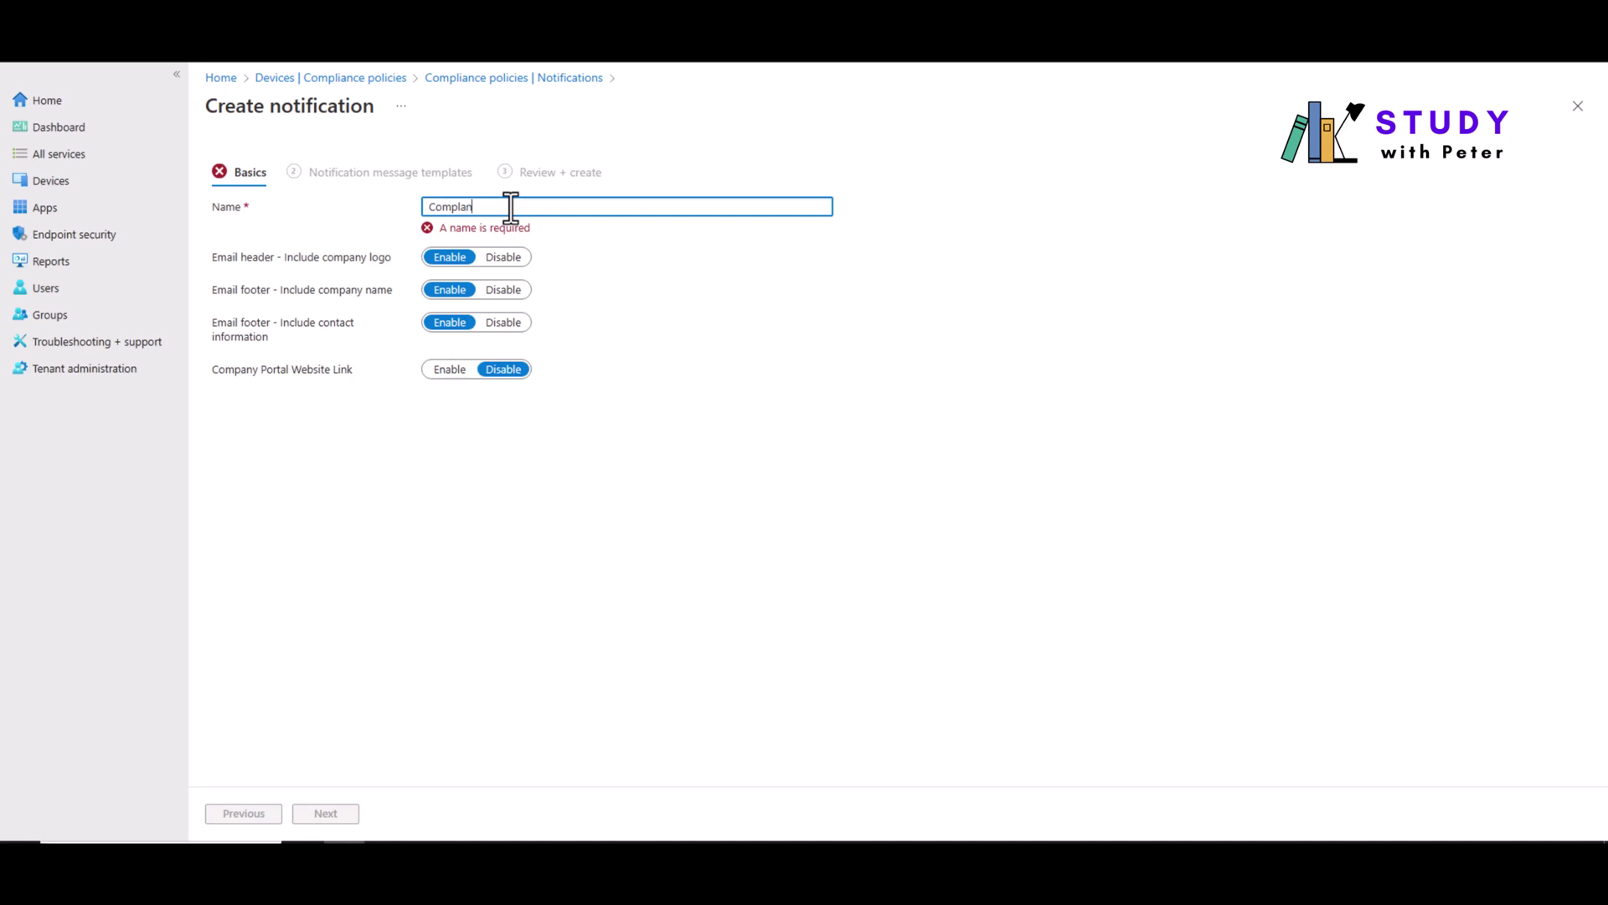
key("BackSpace")
key("BackSpace")
key("BackSpace")
key("BackSpace")
key("BackSpace")
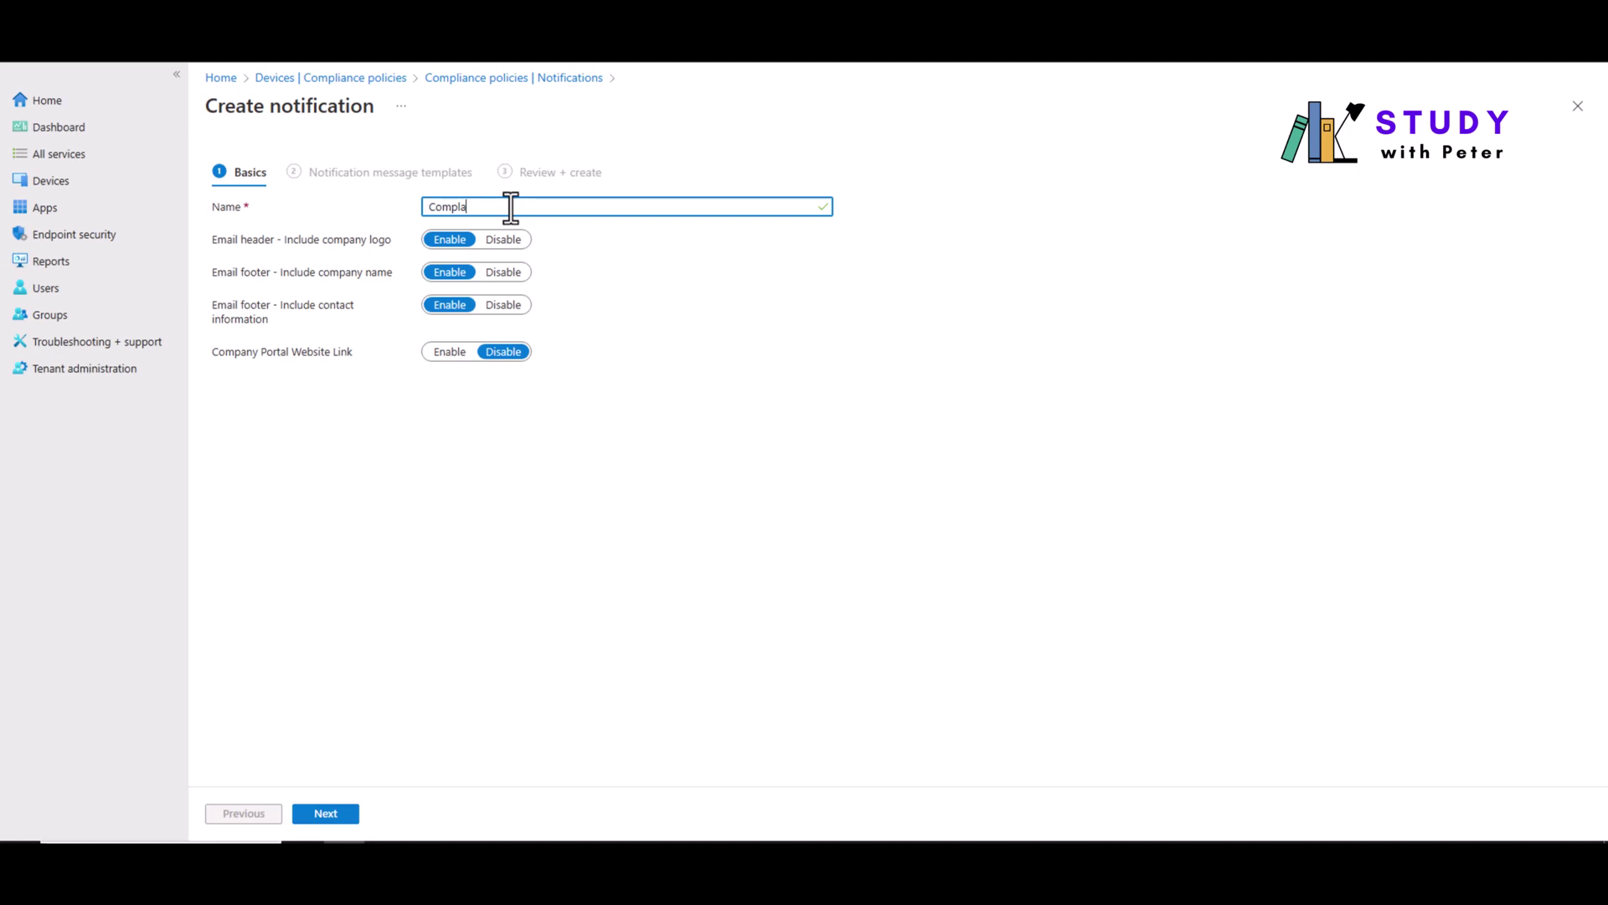
type("i")
key("BackSpace")
key("BackSpace")
type("iance Test notification Email")
left_click(512, 208)
key("Delete")
type("N")
left_click(451, 353)
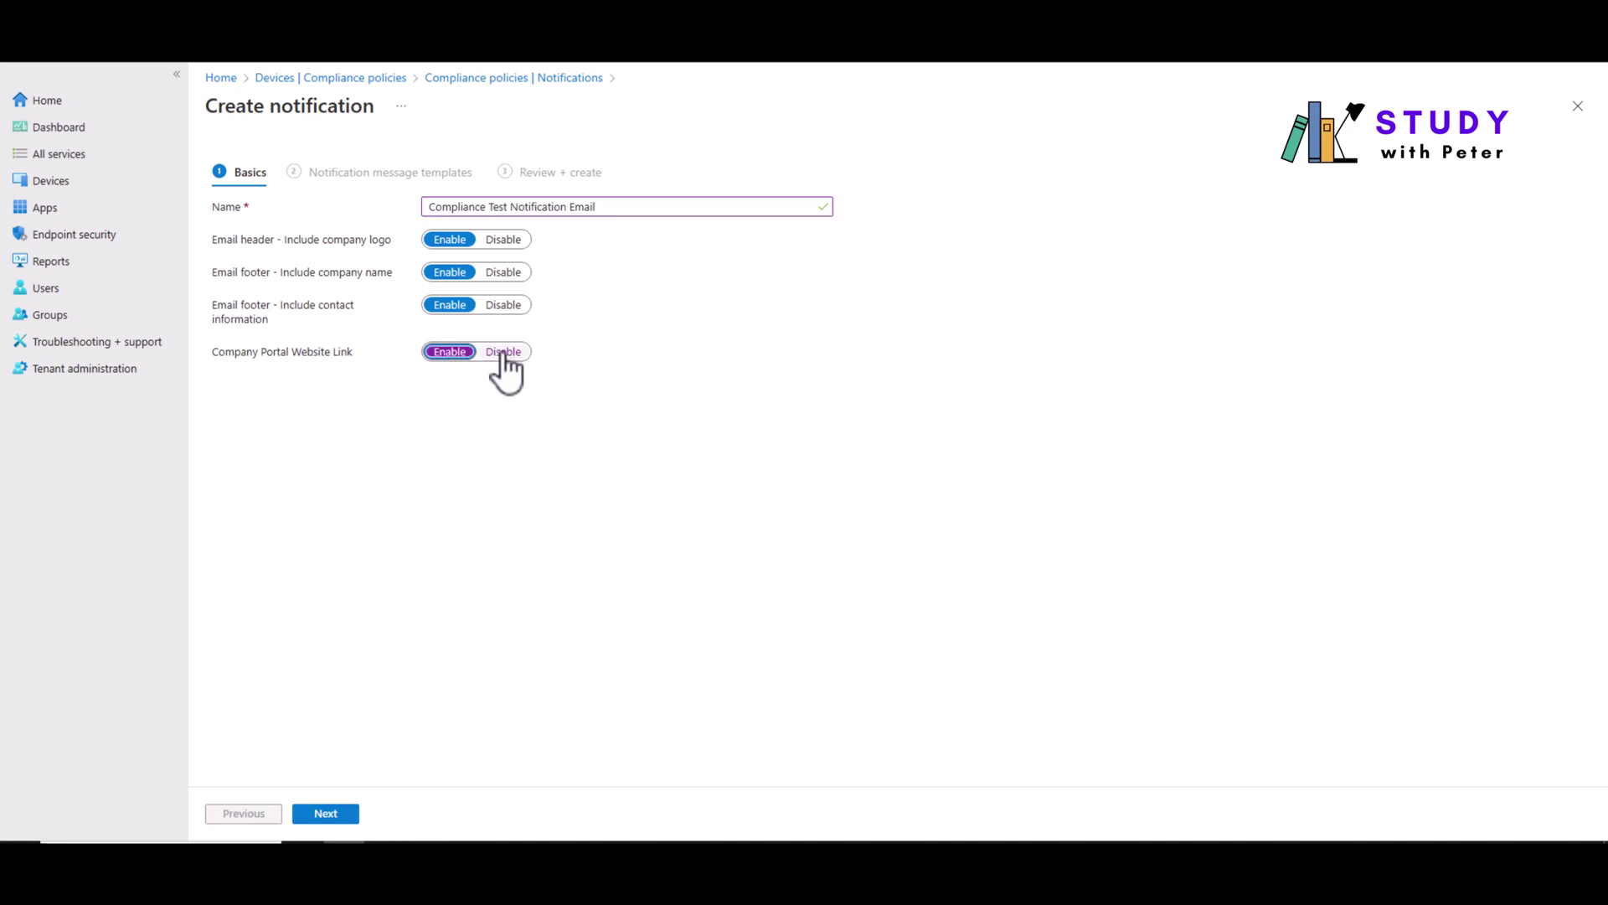
left_click(503, 352)
- On the message templates step, set the template locale to English (United States)
left_click(335, 815)
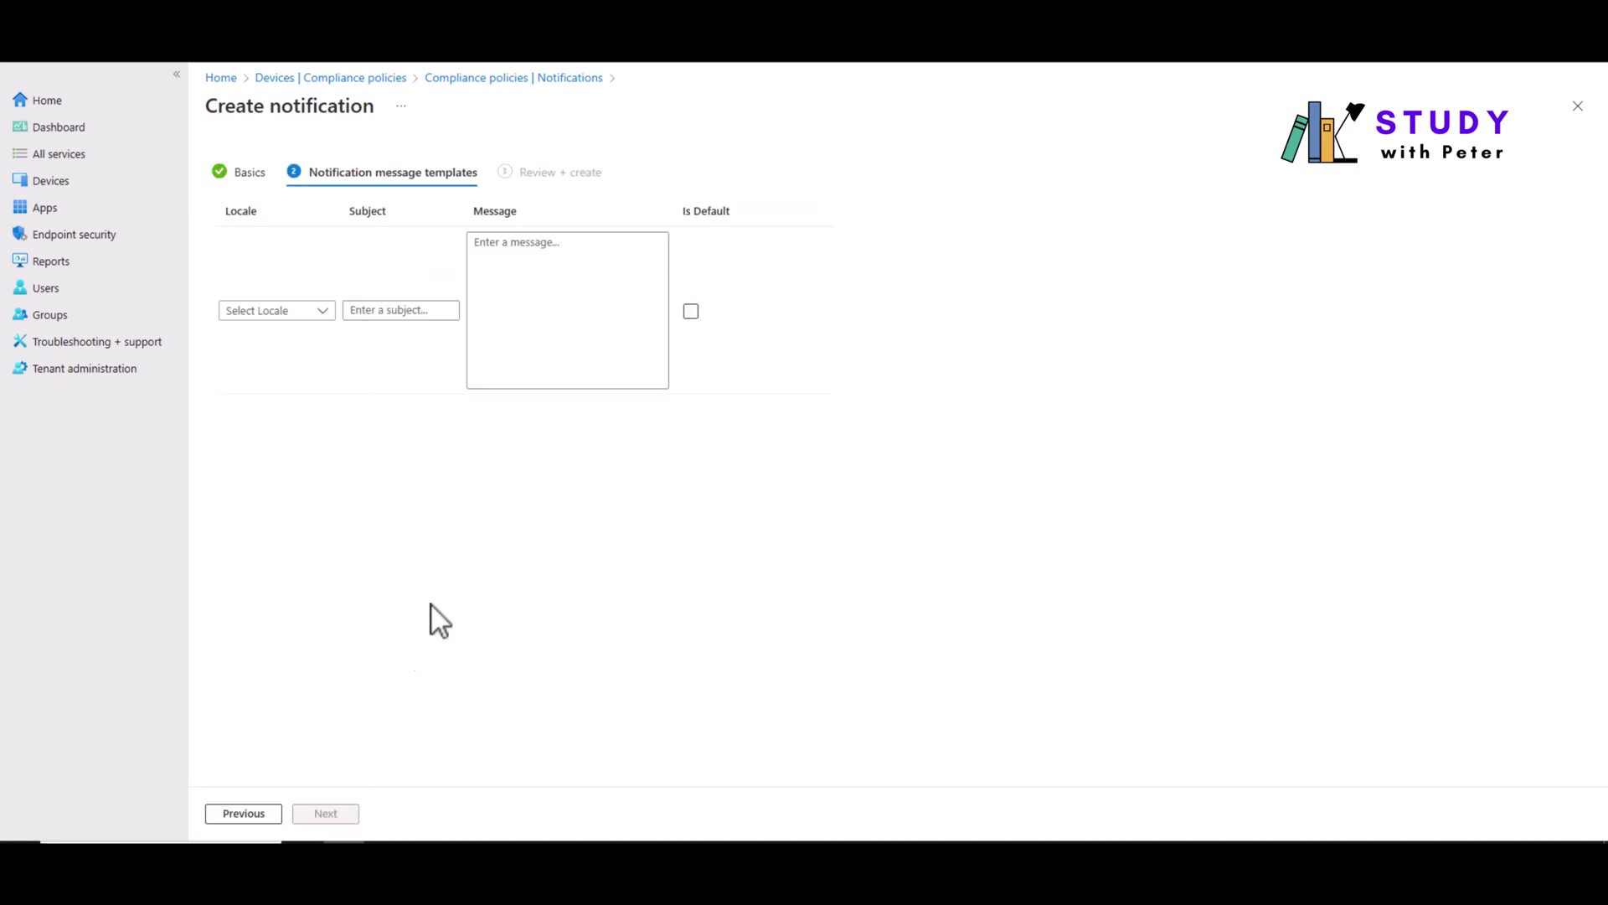
left_click(309, 339)
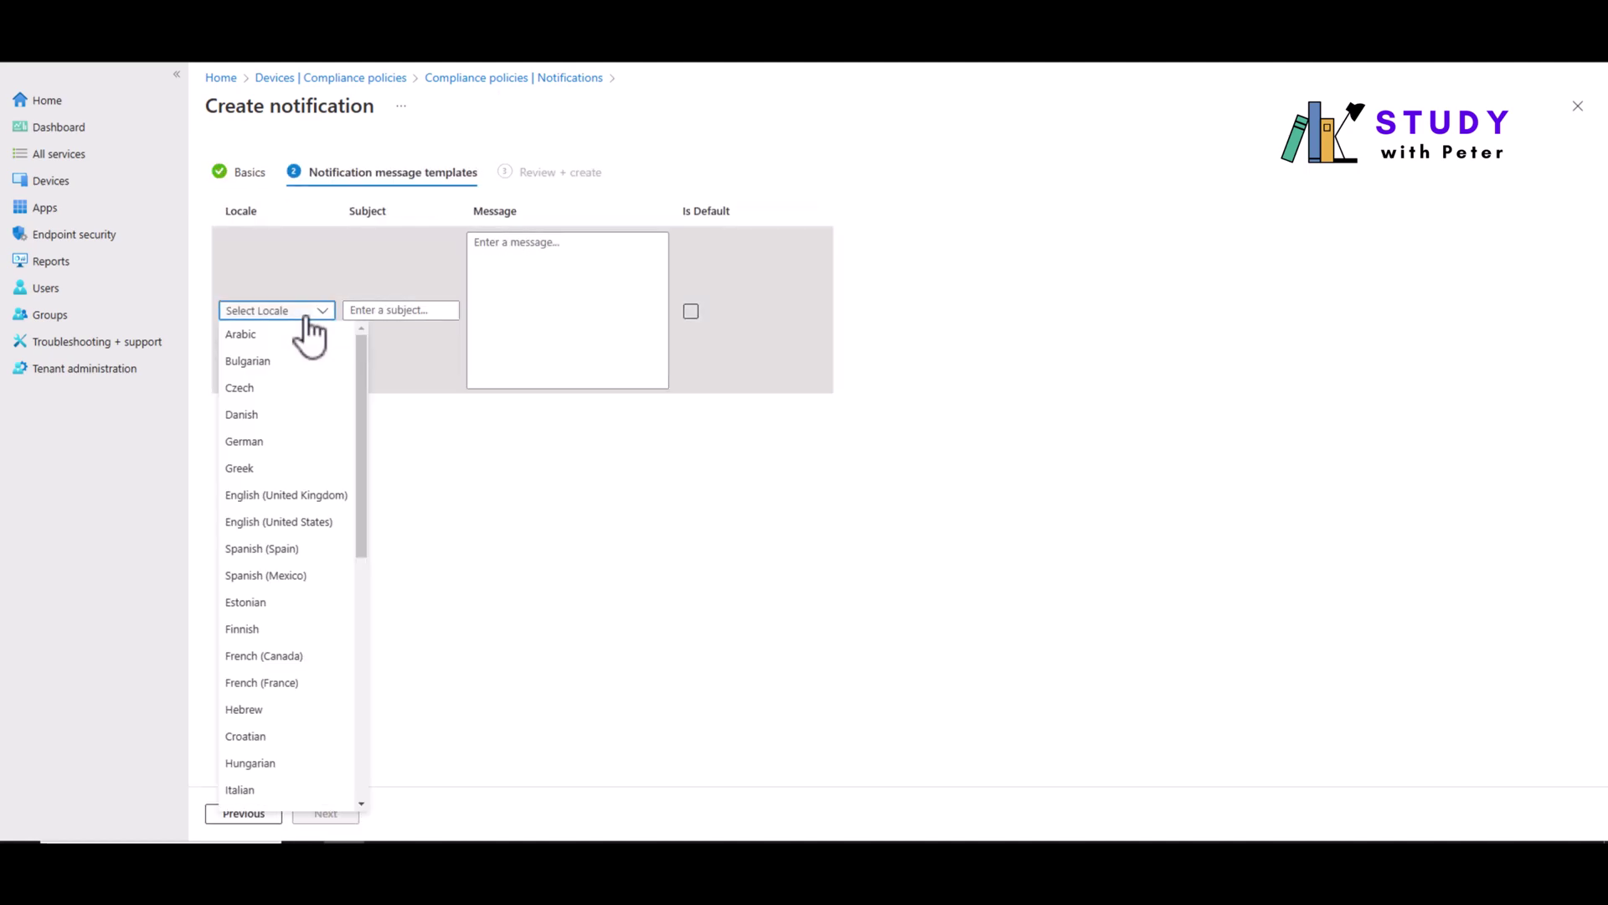
left_click(287, 524)
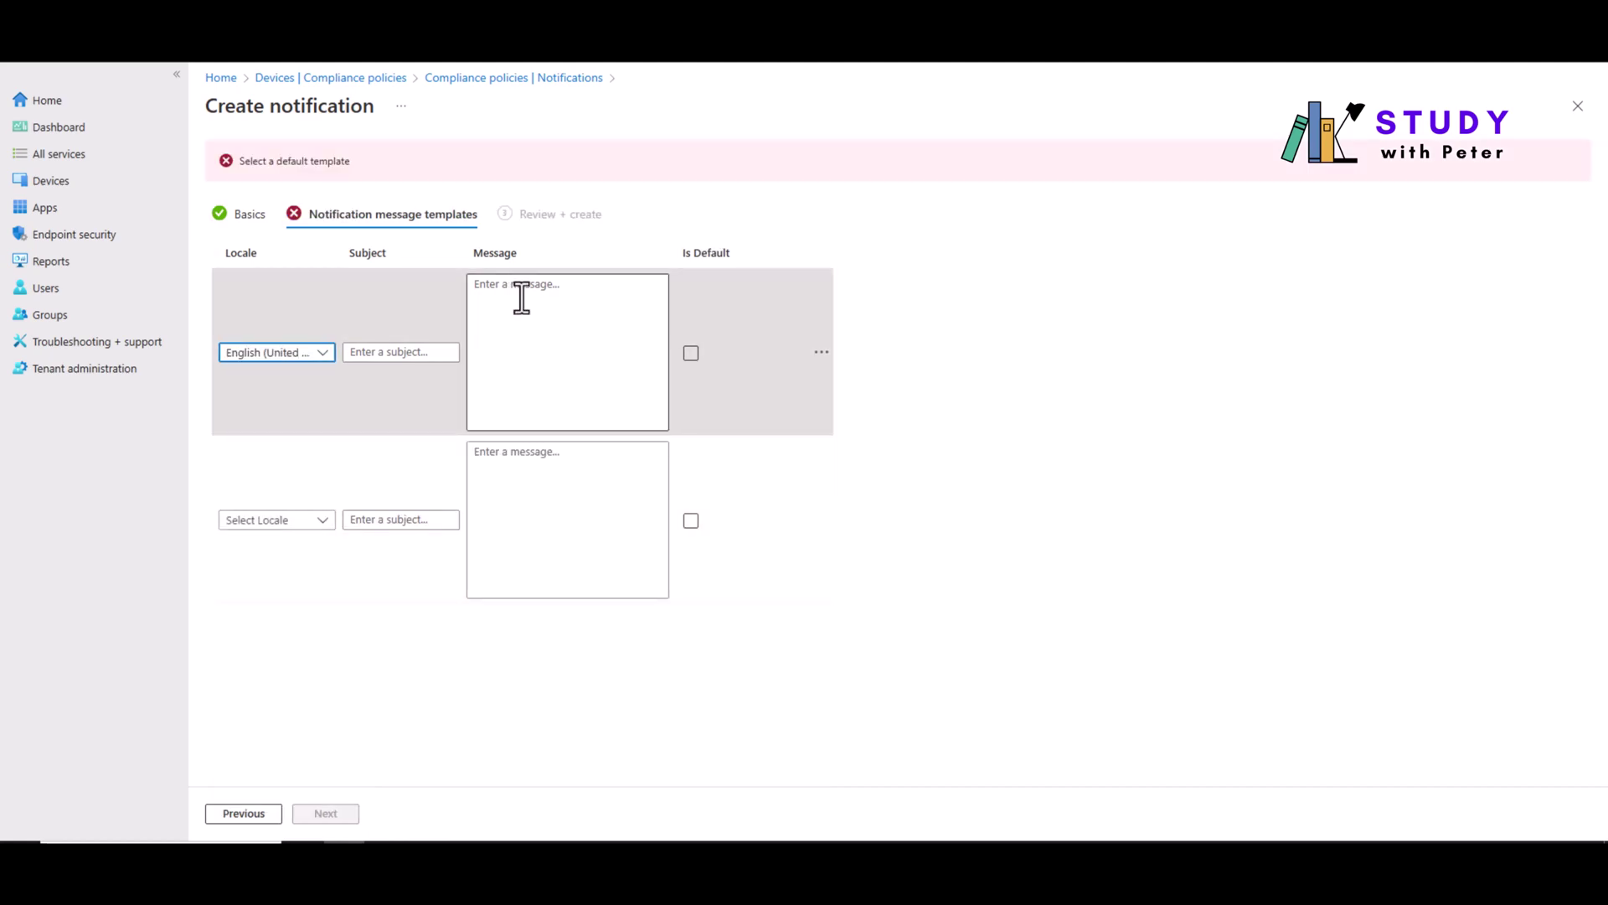
- Write a 'Dear User' message saying the device isn't meeting the organization's compliance requirements
left_click(521, 294)
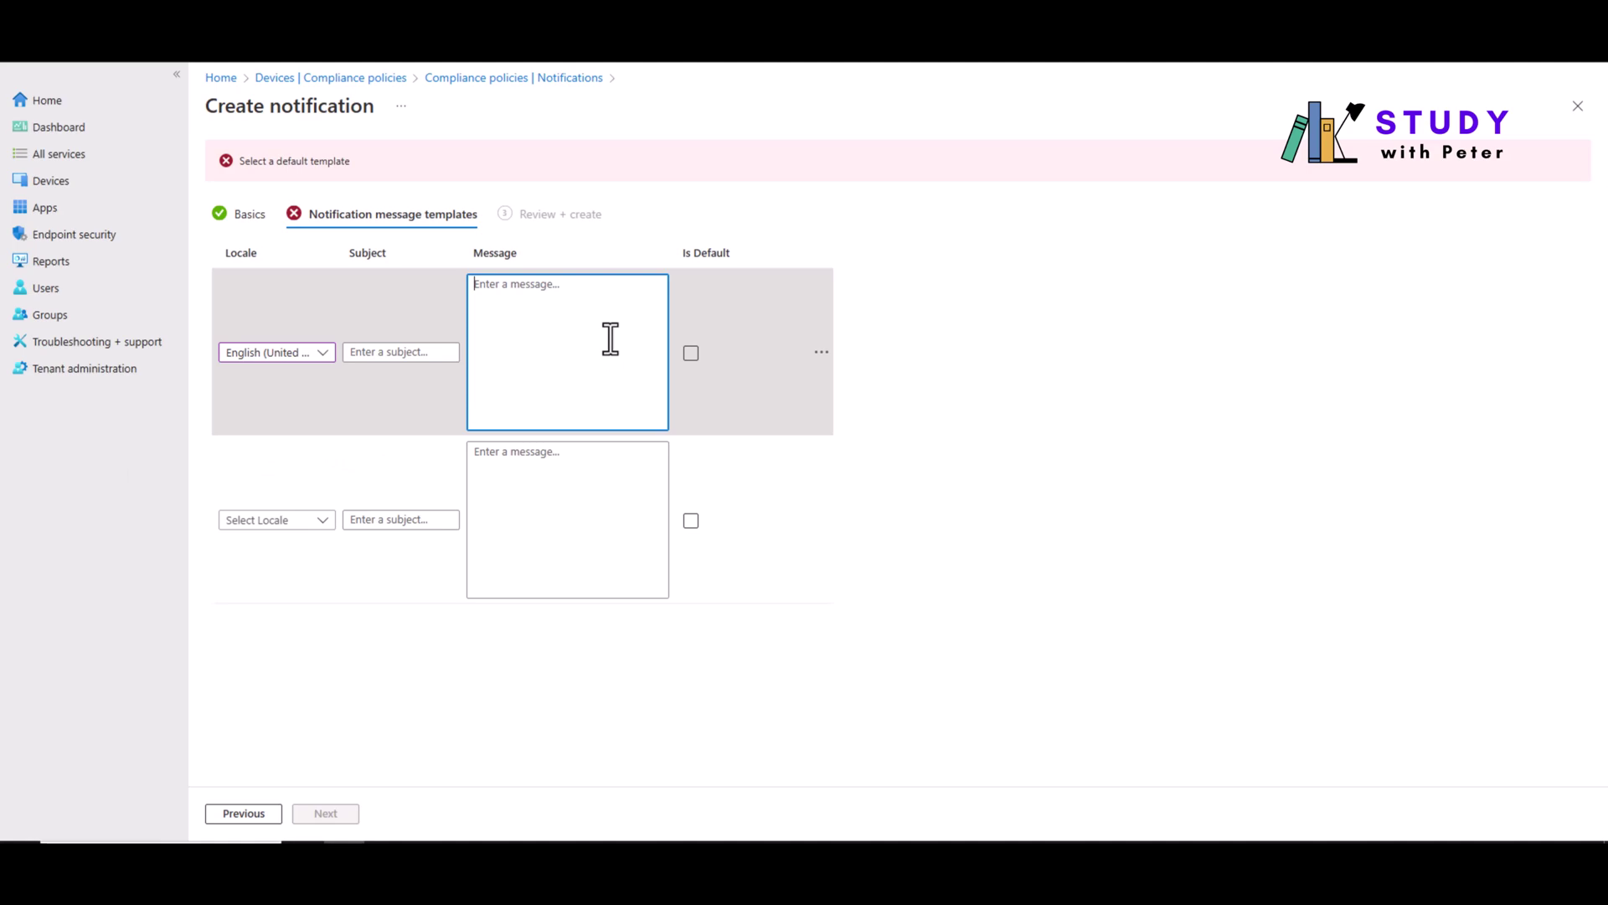
type("Dear ")
type("Your deice")
key("BackSpace")
key("BackSpace")
type("vice is currently not meet")
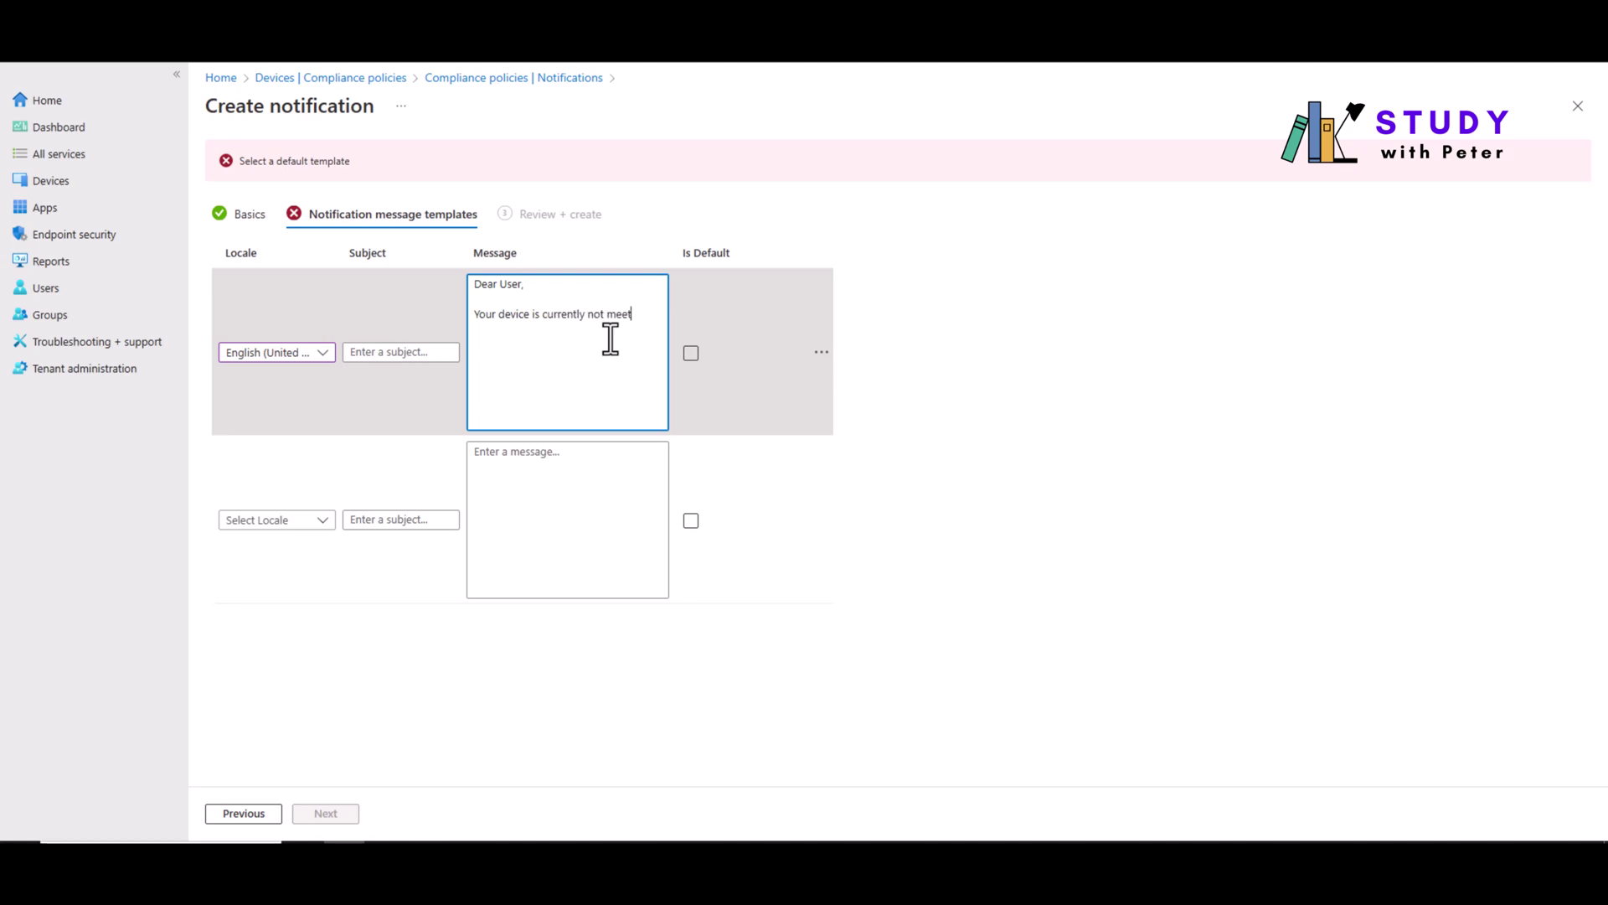
type("ing our orgranization's cri")
key("BackSpace")
key("BackSpace")
type("ompiance requirements.")
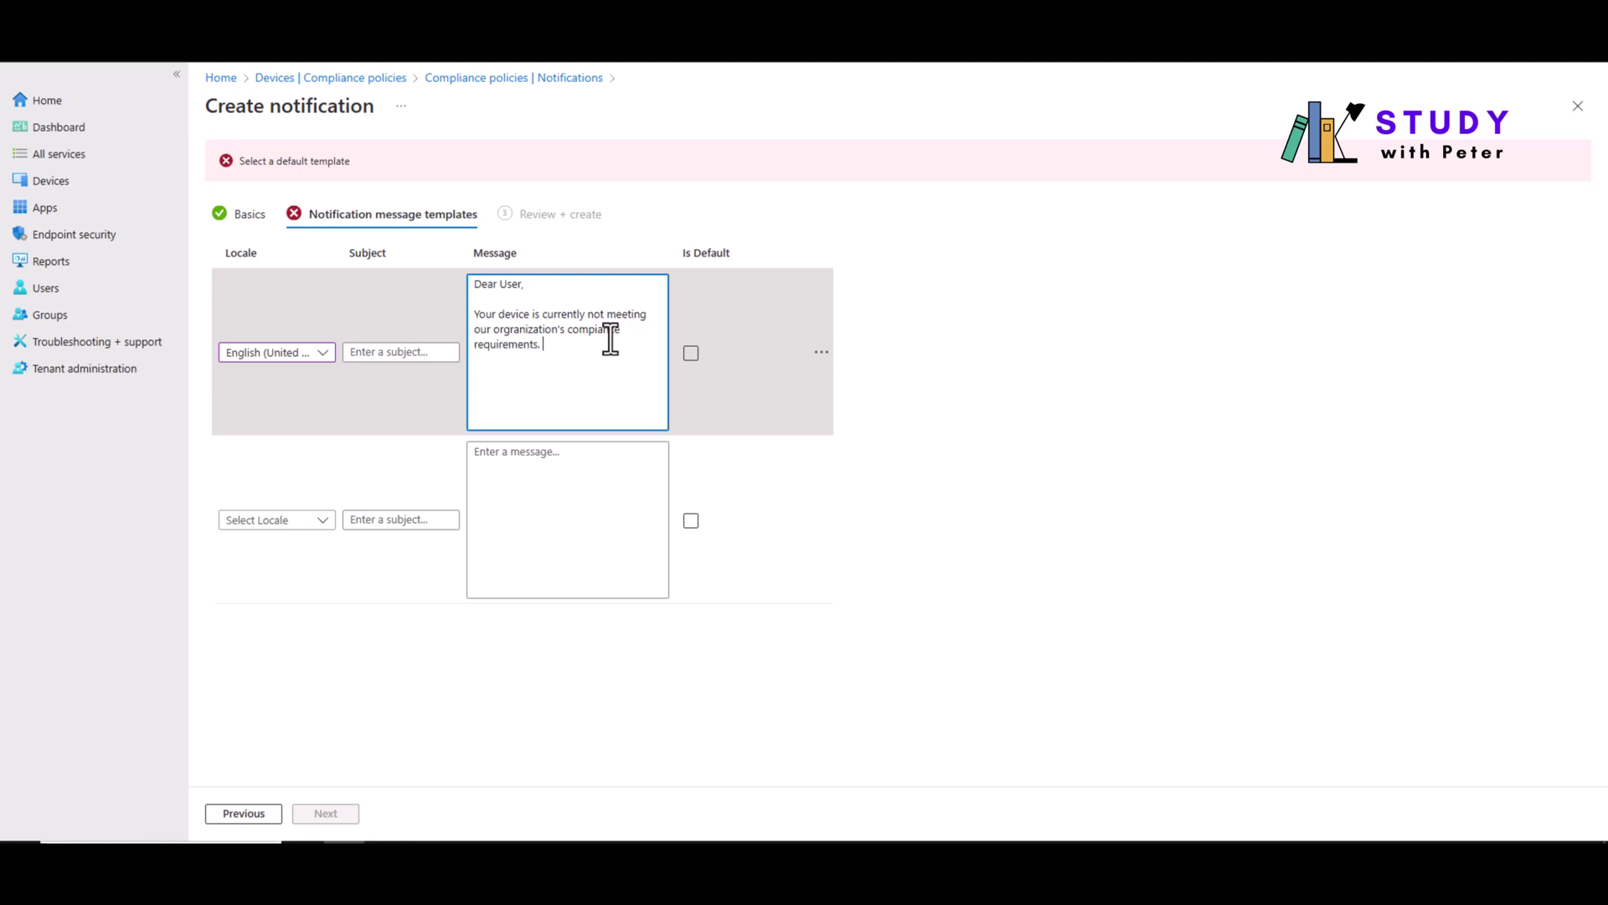
key("Return")
key("Return")
- Enter the subject 'Your device is not copliance' and mark the English template as default
left_click(399, 353)
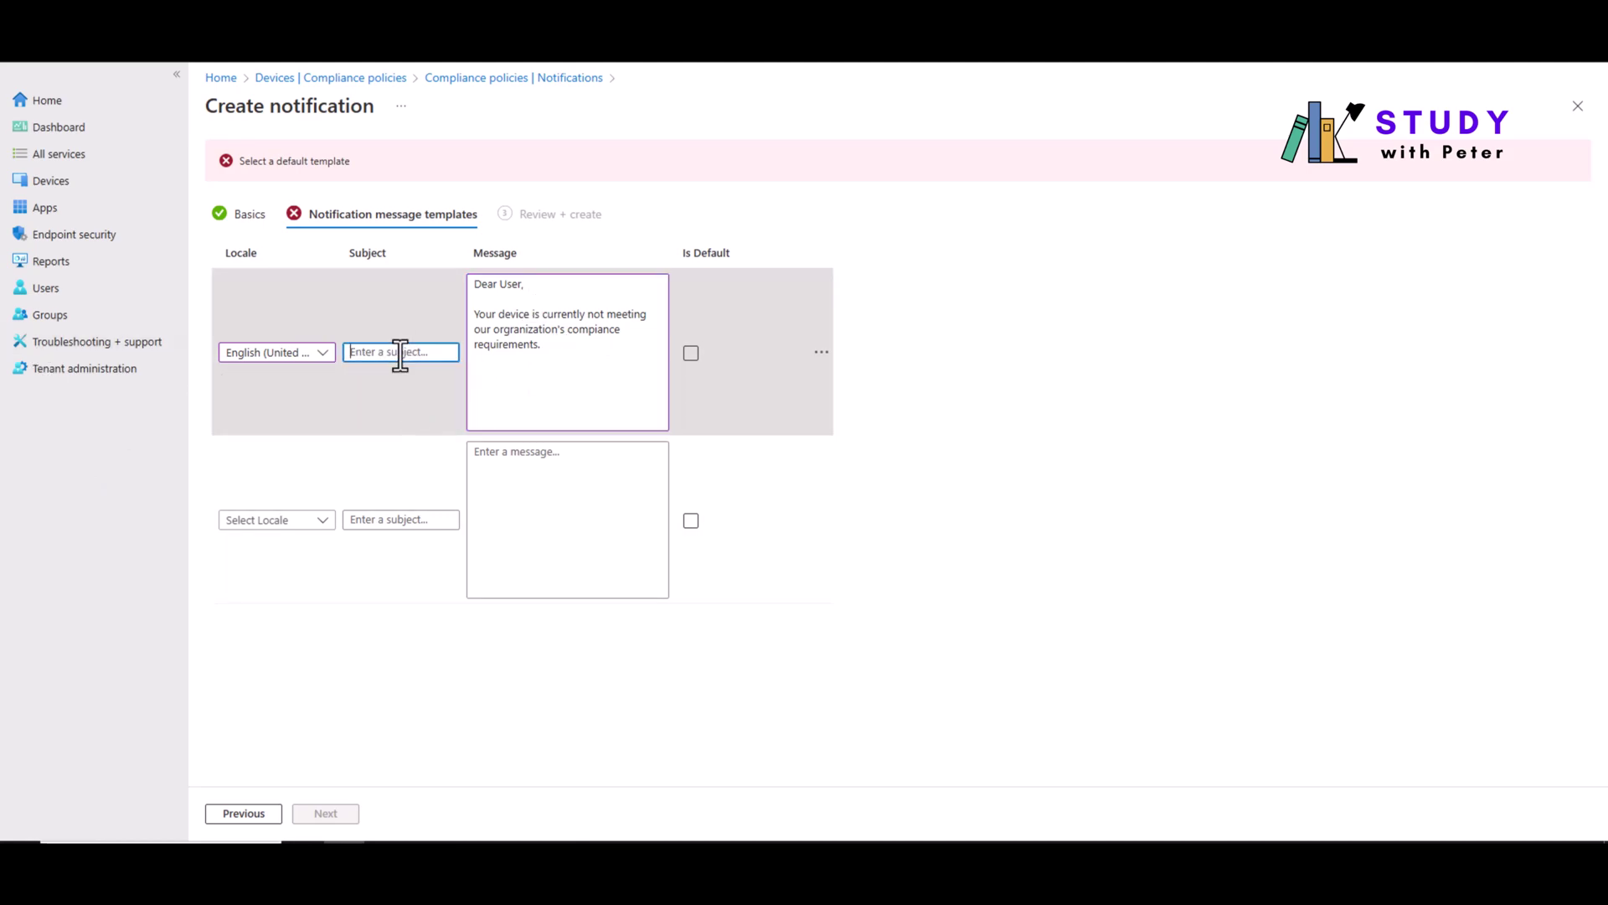
type("Your device i")
type("s not cop")
type("liance")
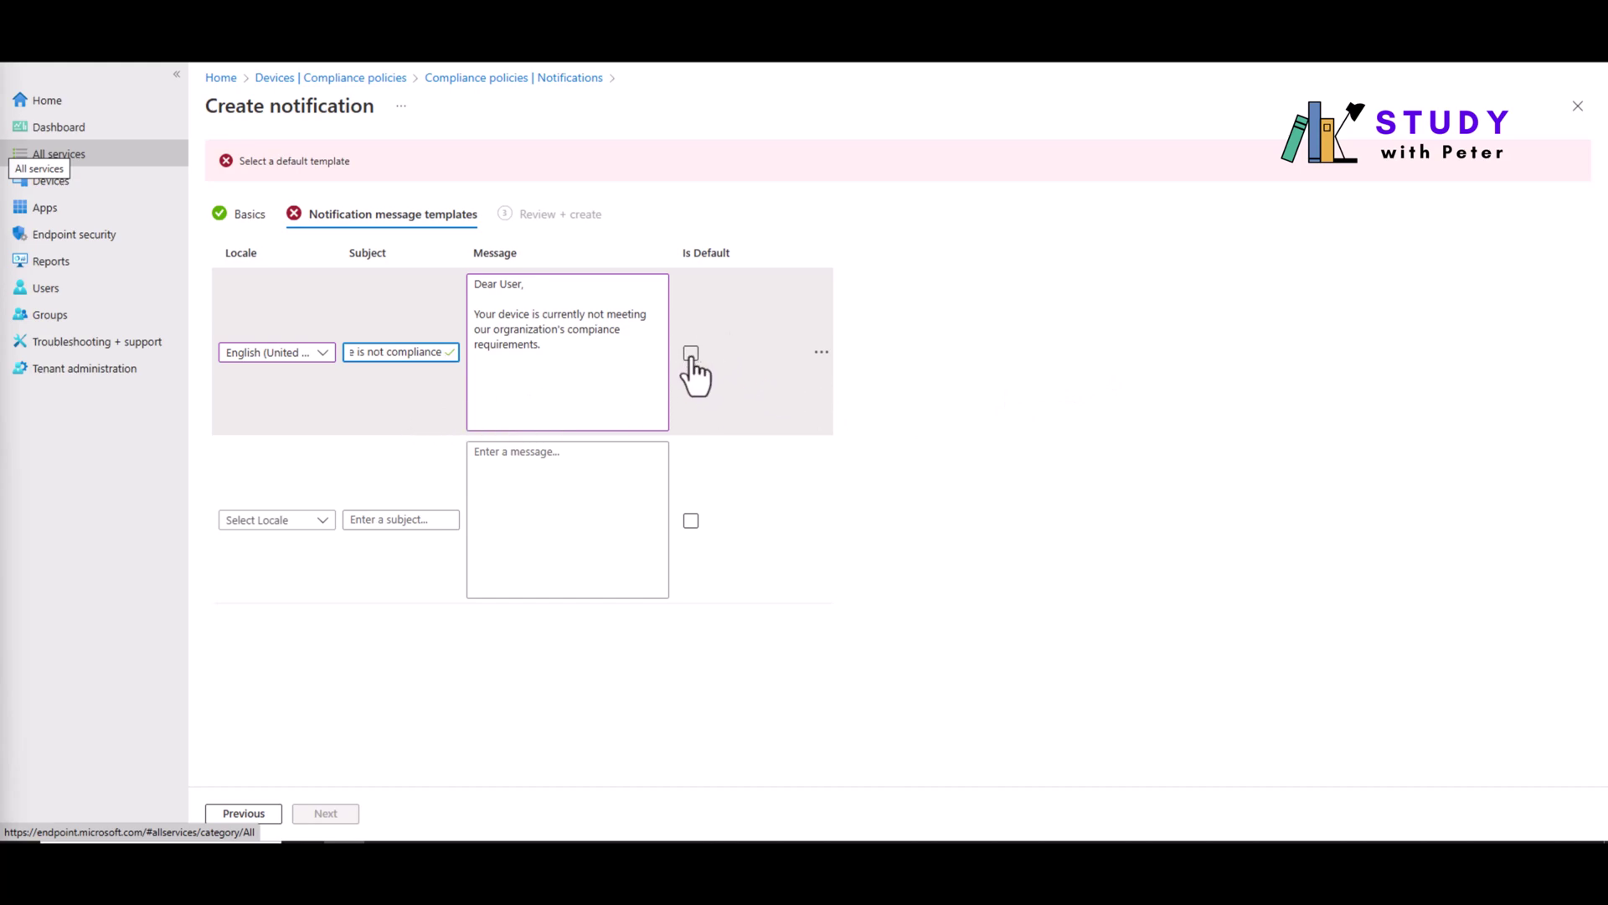
left_click(402, 748)
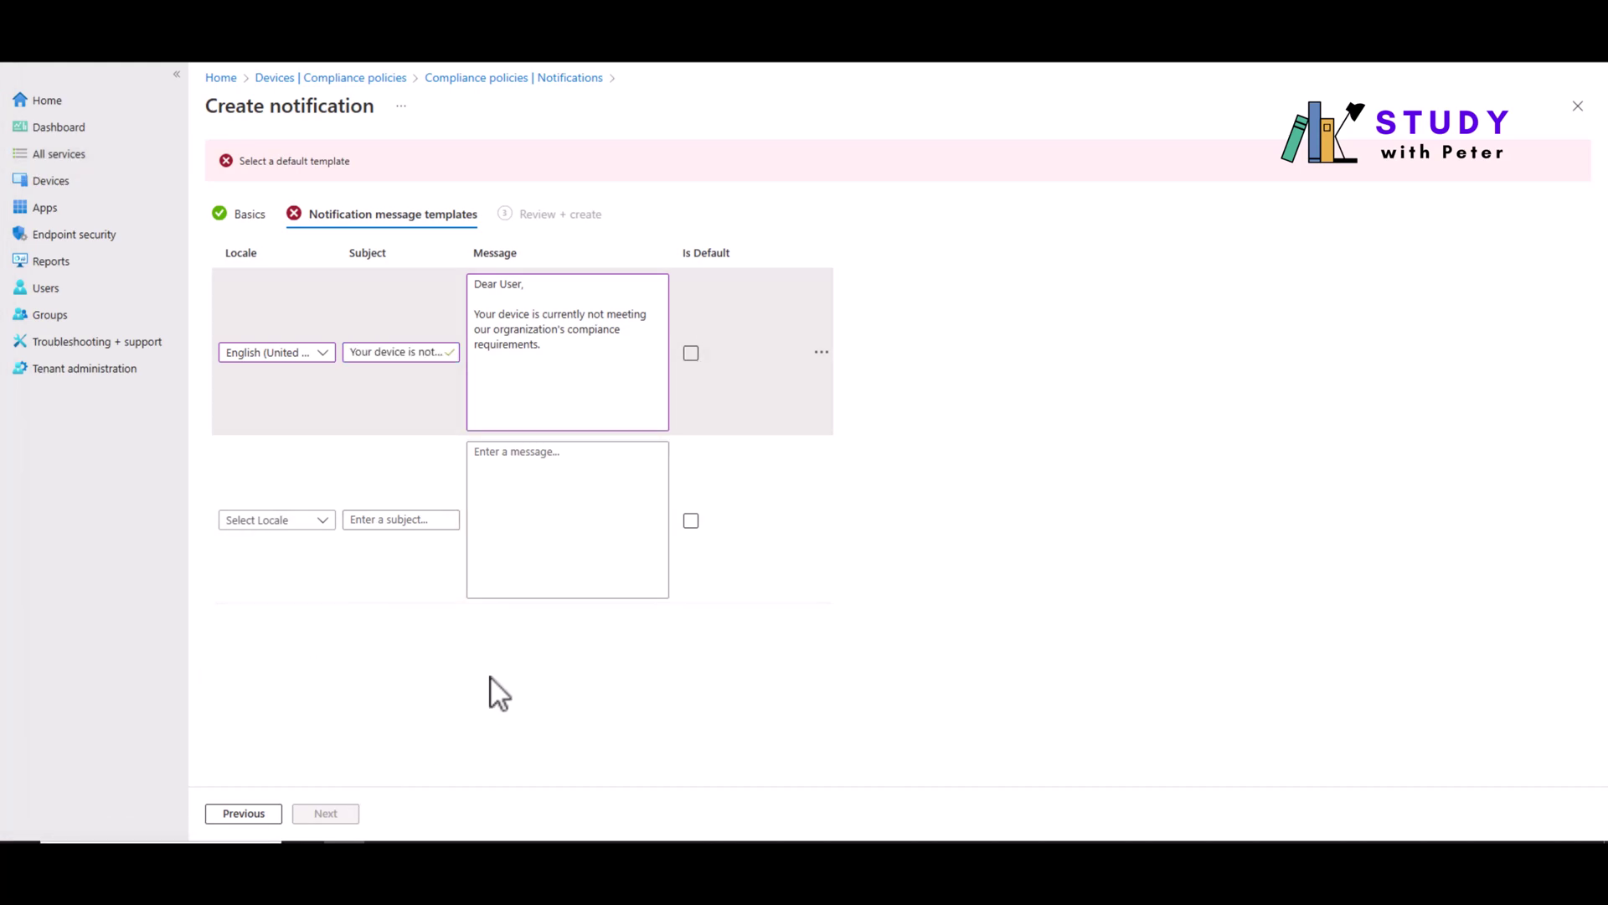
left_click(691, 353)
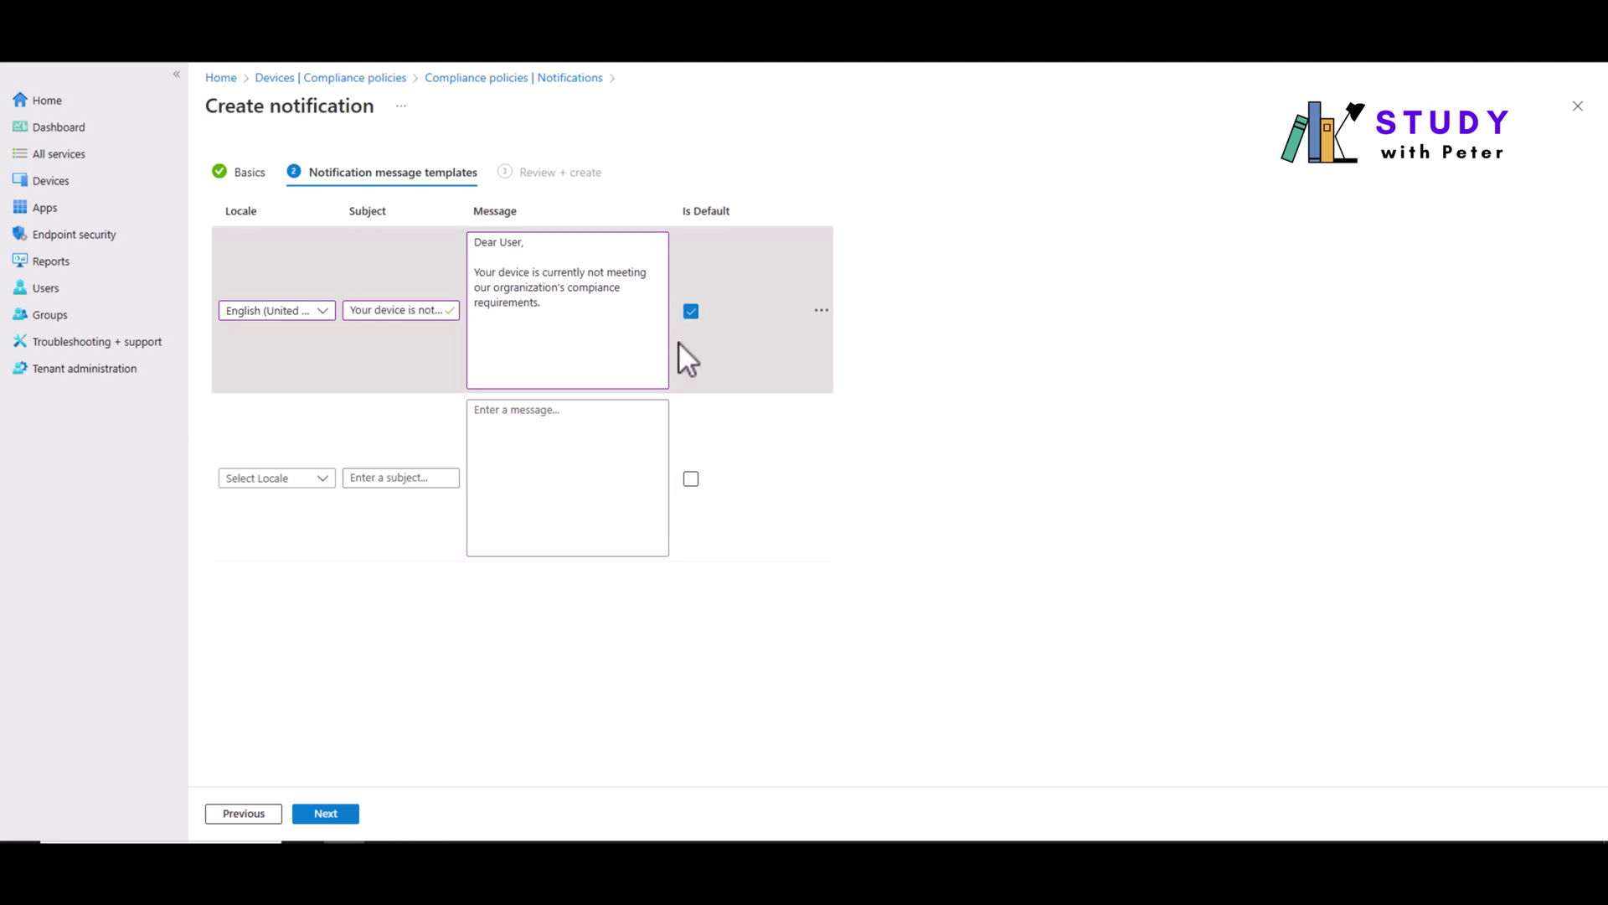
- Review and create the template, open its details, and send a preview email
left_click(327, 815)
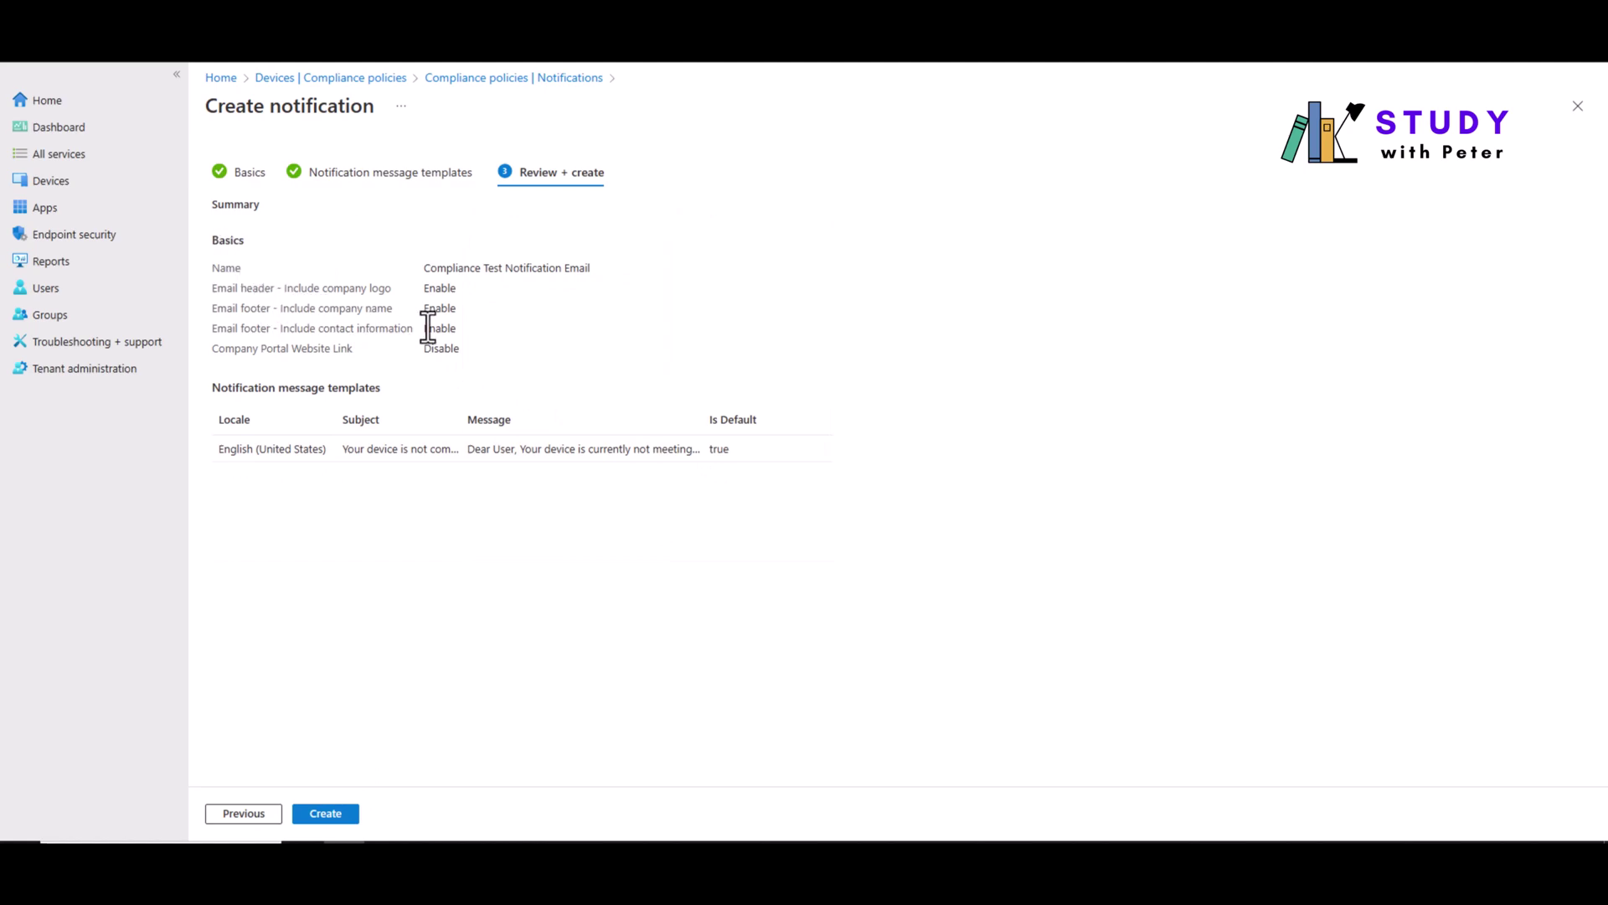
left_click(340, 817)
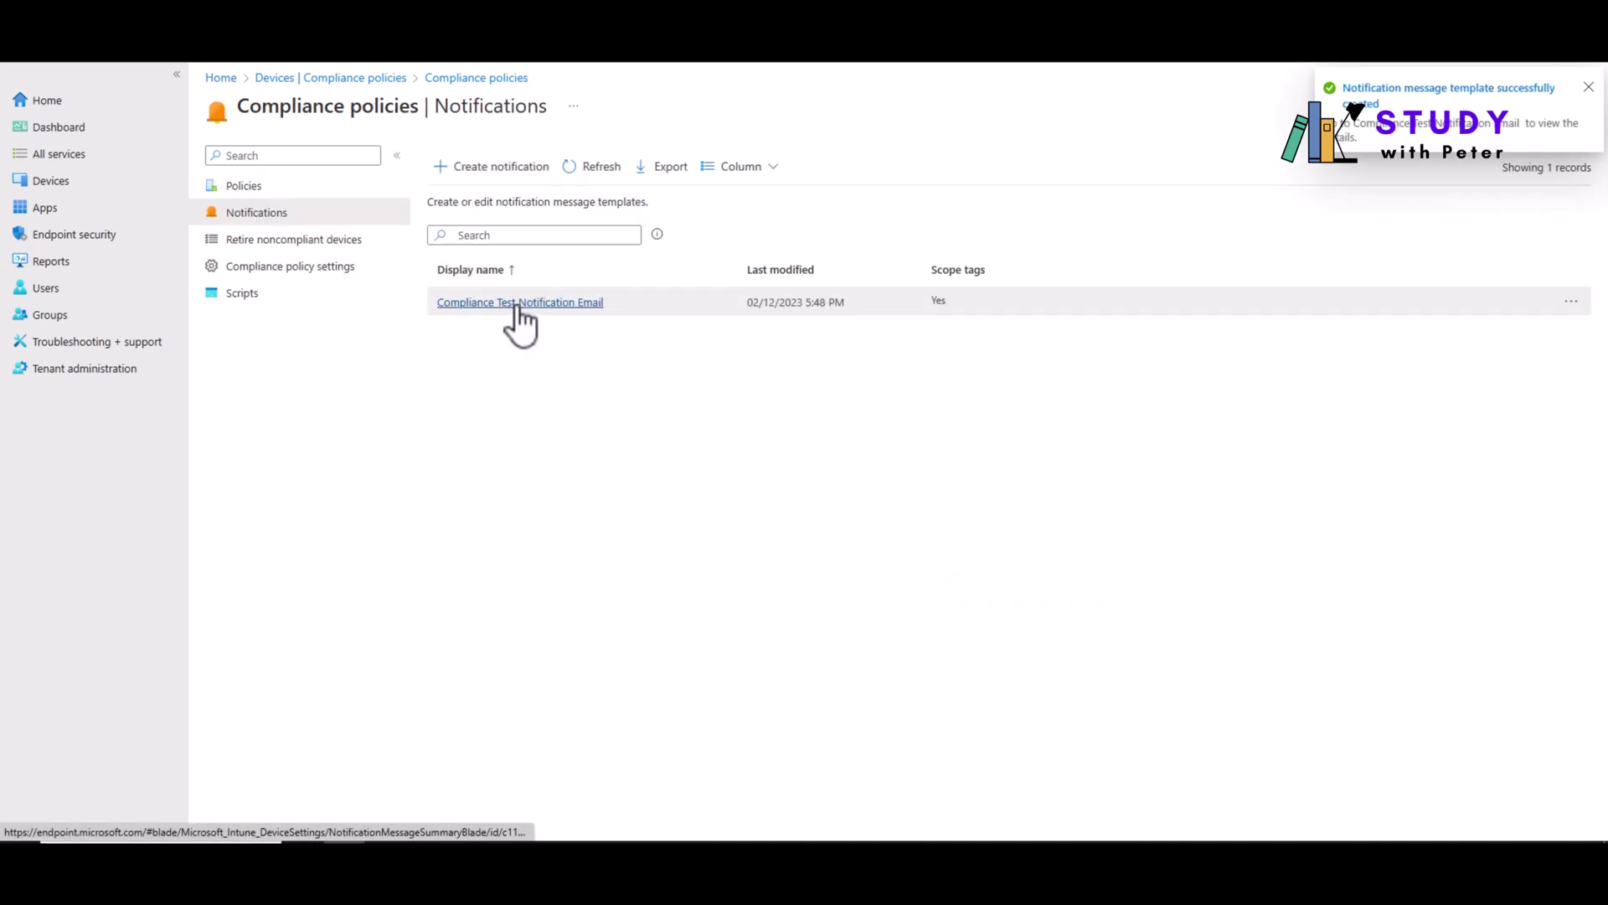
left_click(518, 305)
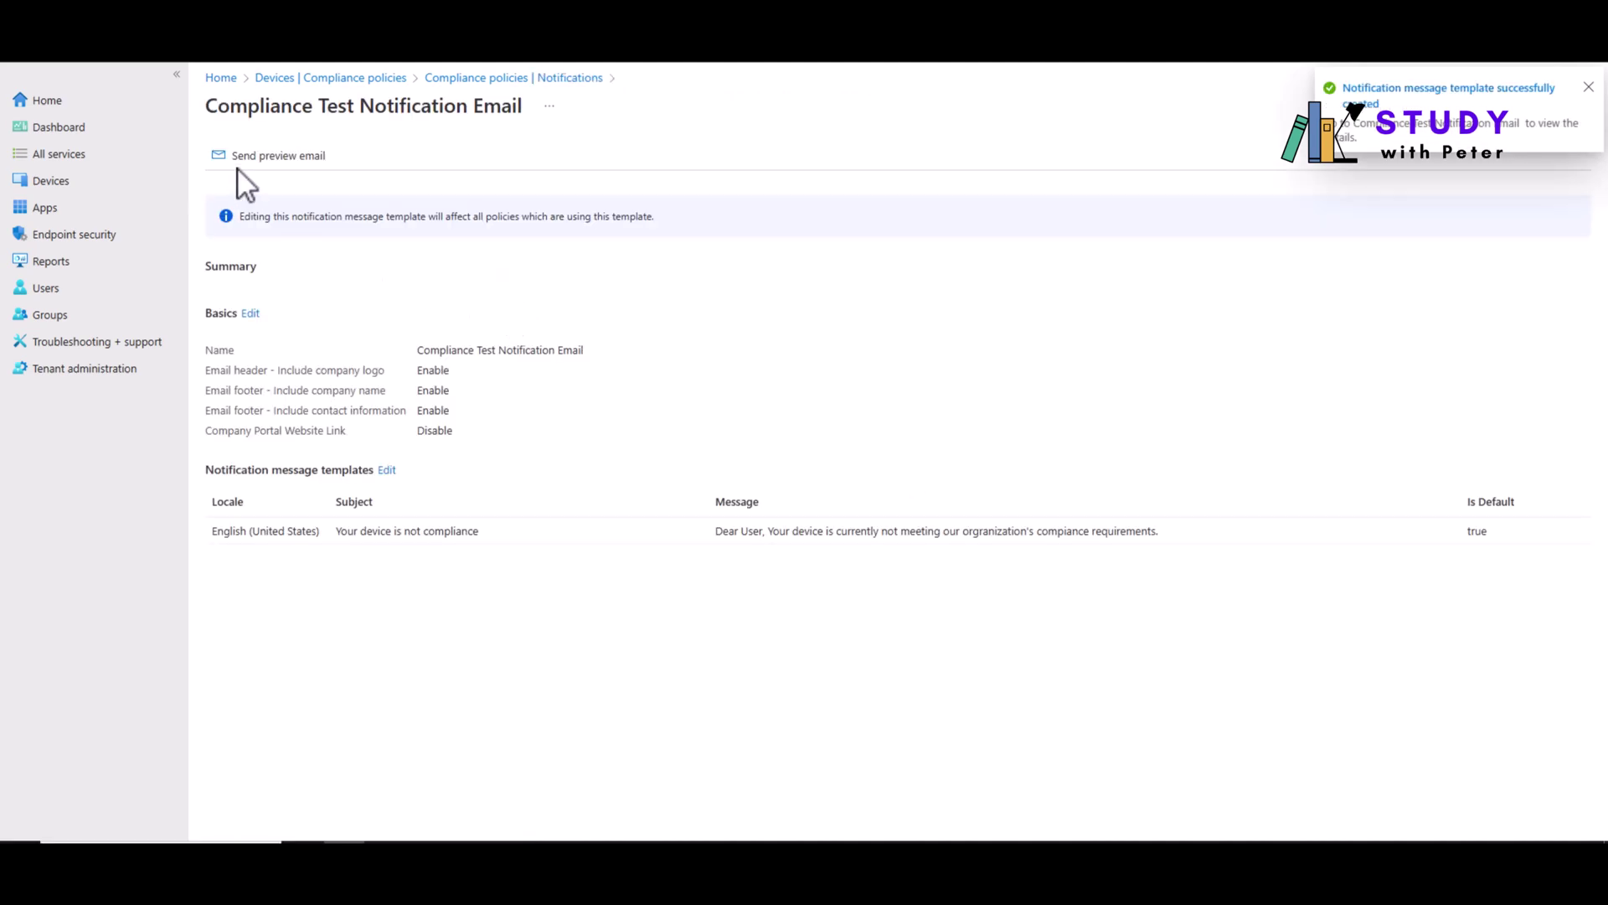
left_click(272, 168)
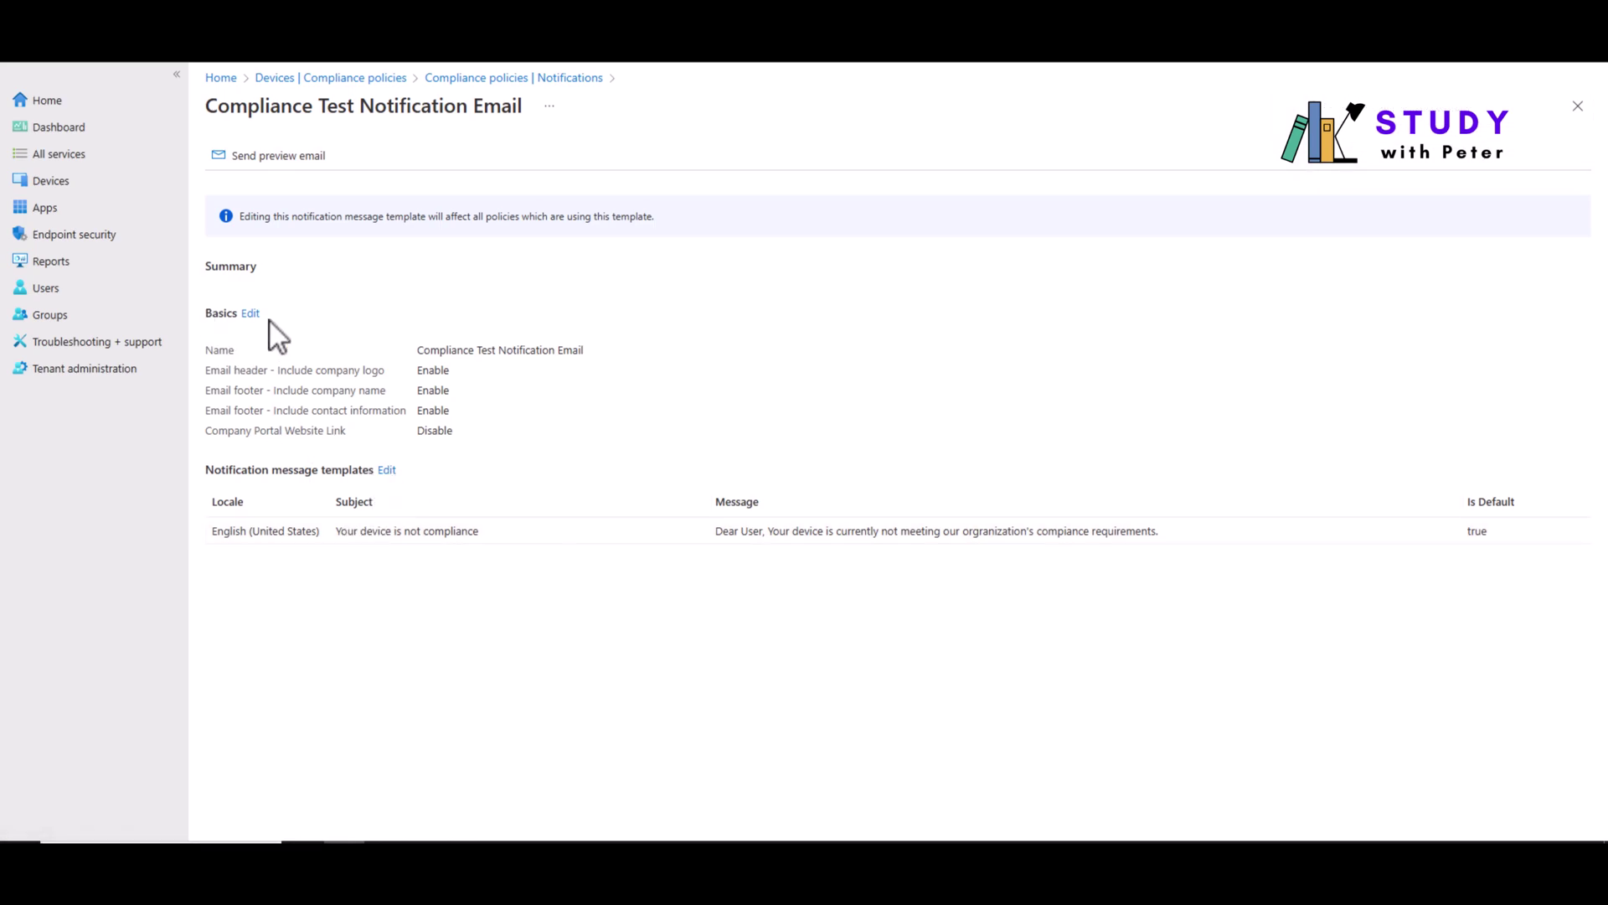
- Return to the Notifications list and show the actions menu for Compliance Test Notification Email
left_click(521, 80)
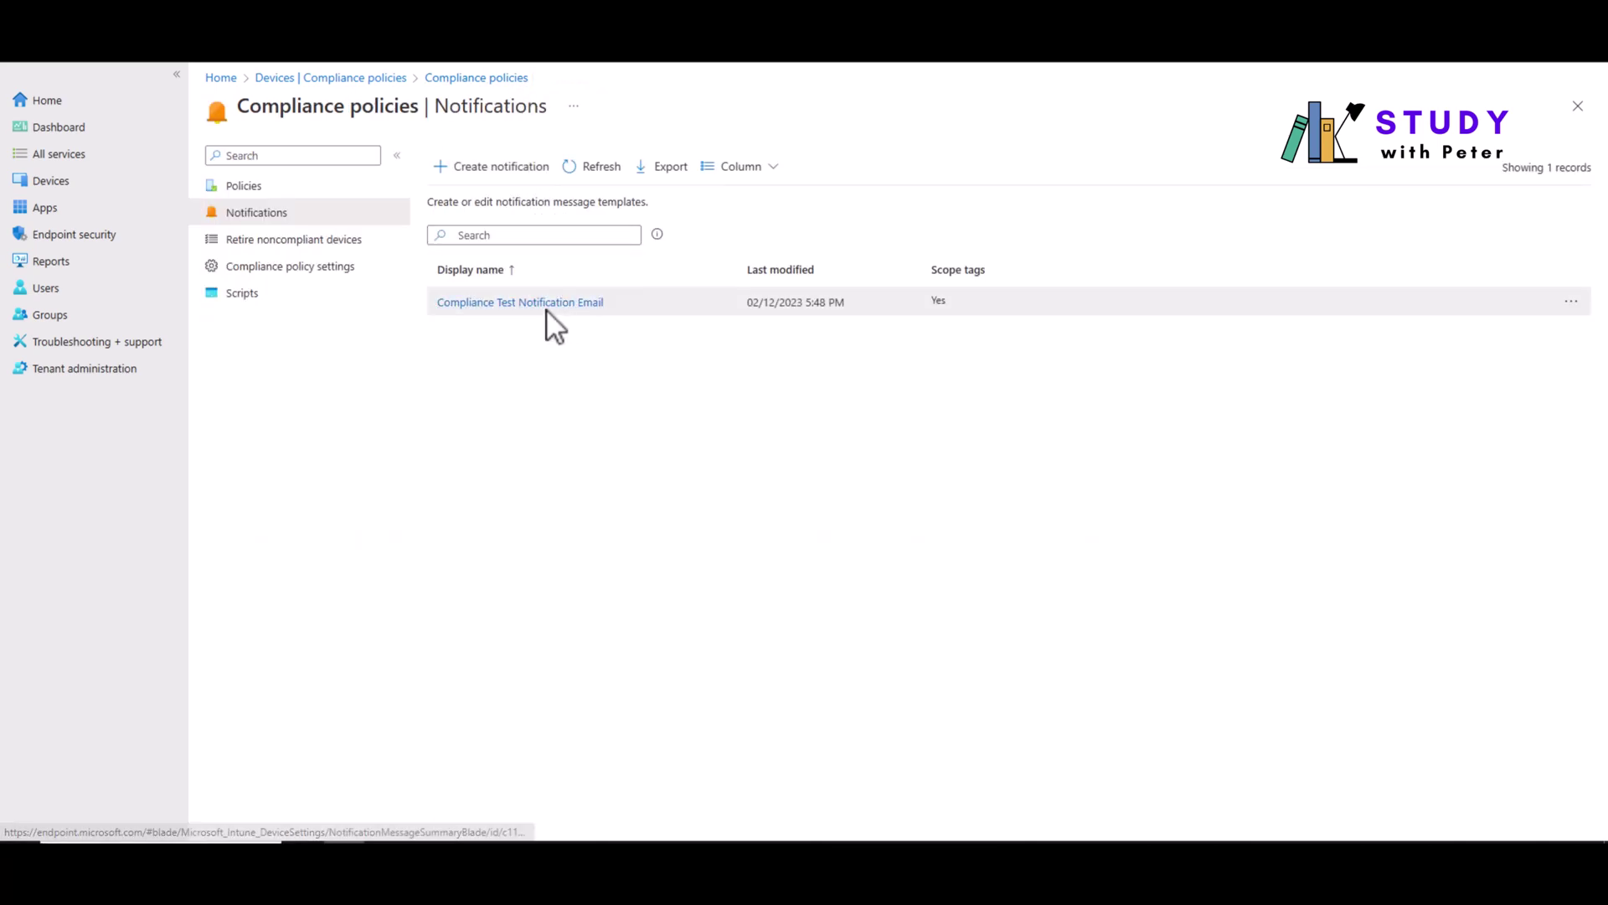
left_click(1571, 303)
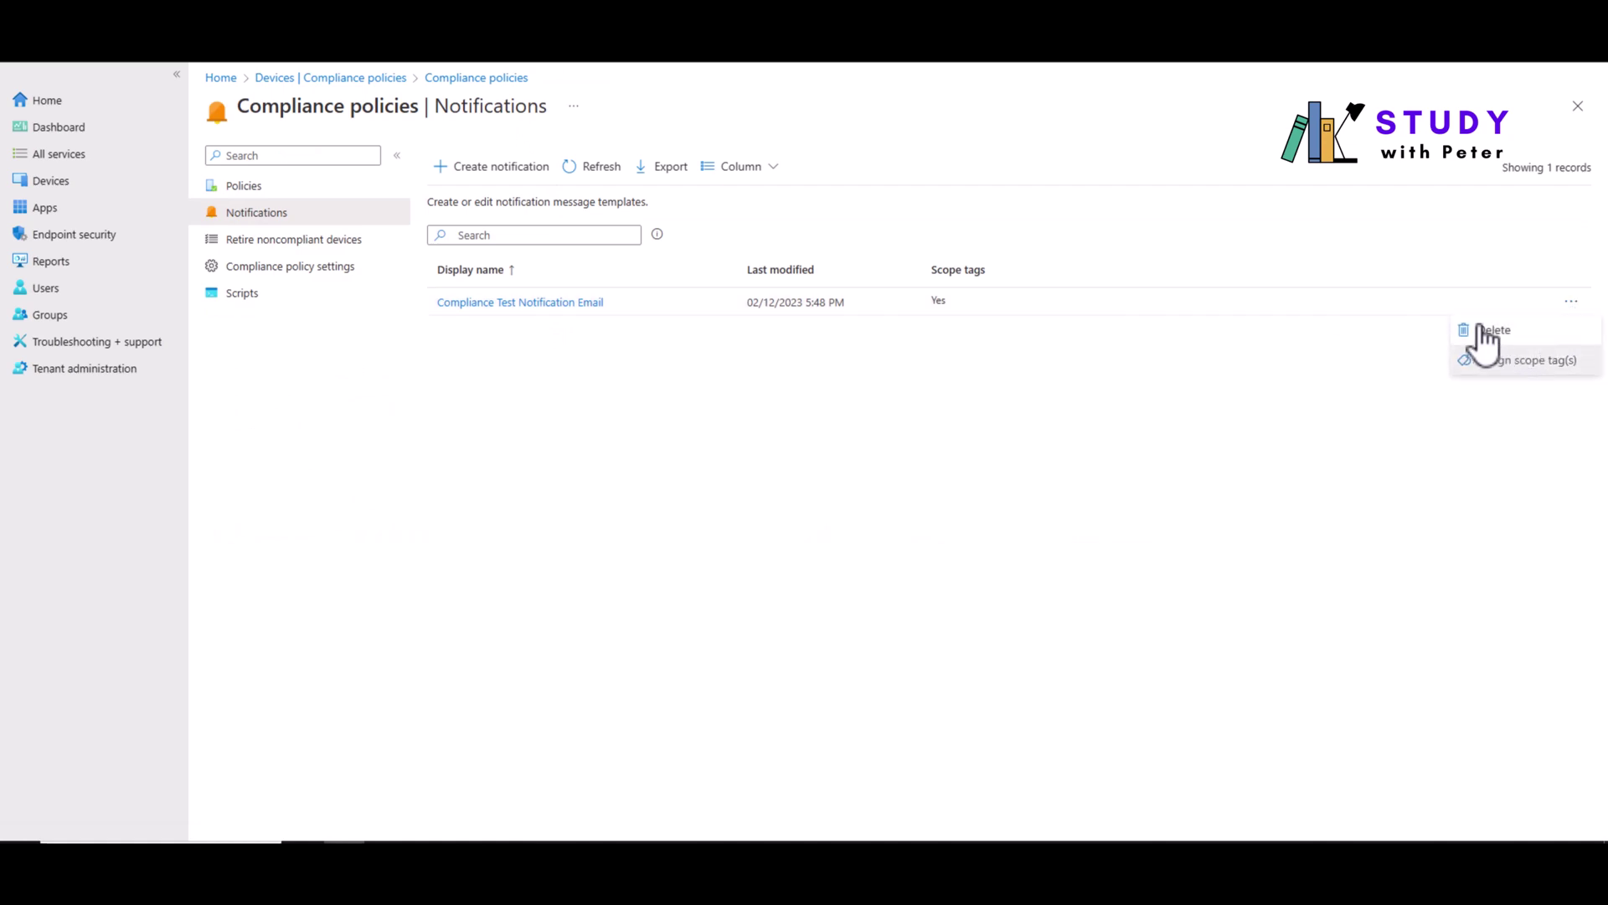